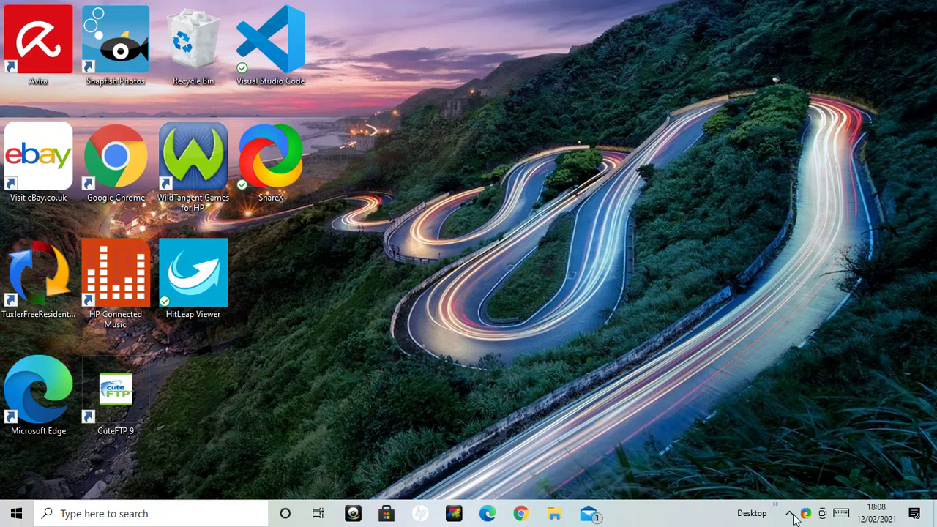
Expand the hidden system tray icons, then search Windows for 'cmd'.
click(792, 513)
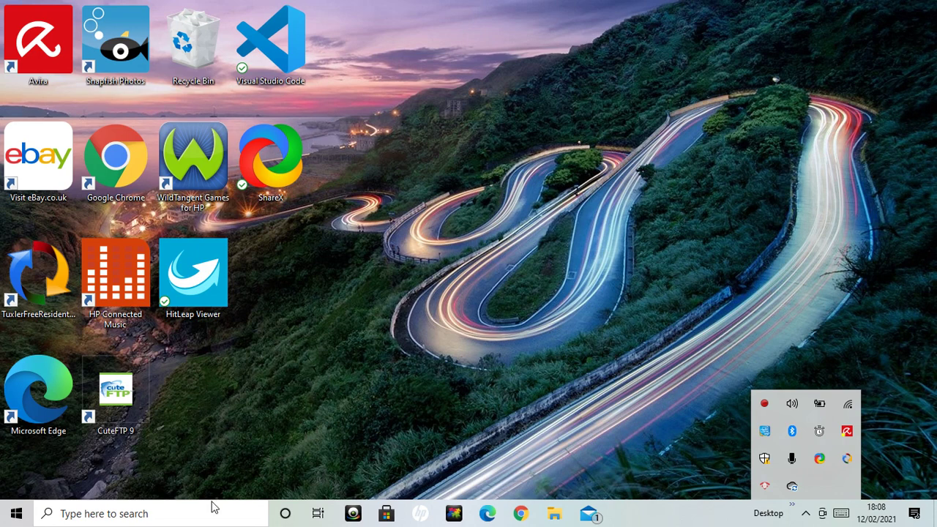
click(189, 513)
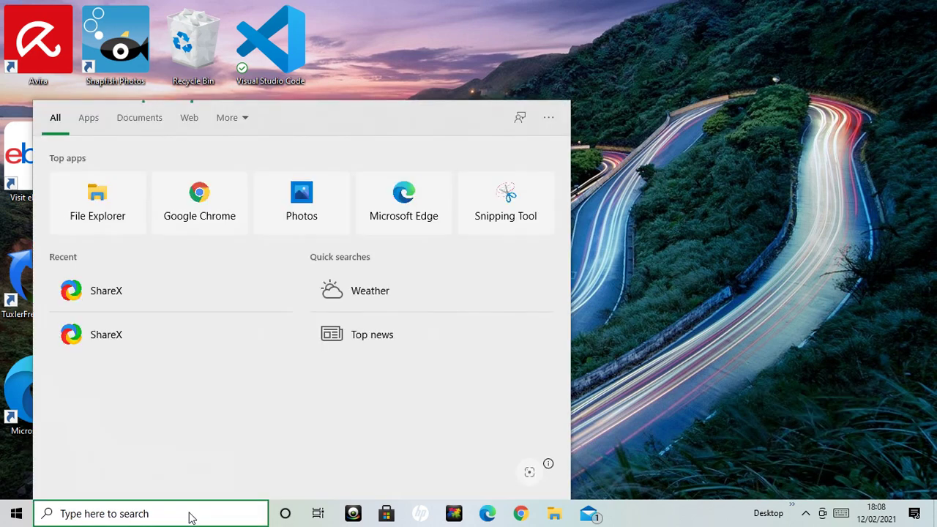
text(cmd)
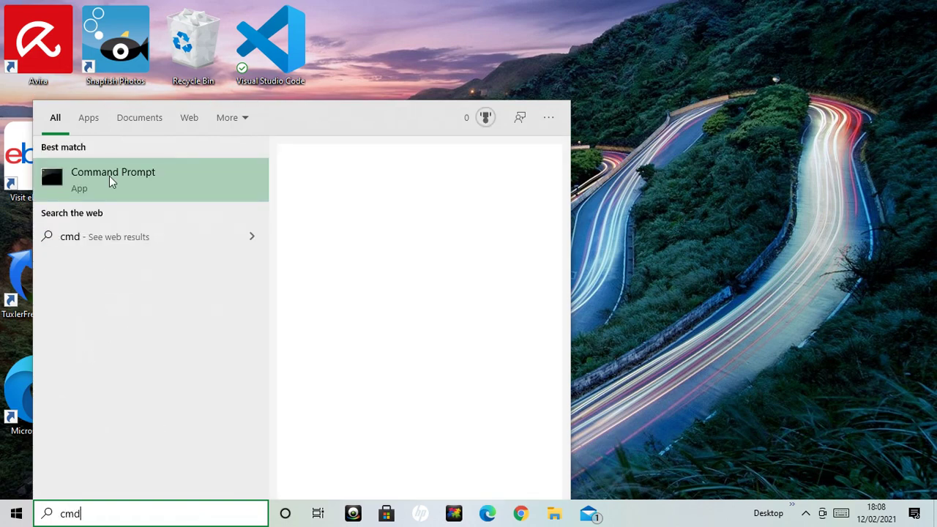
Run python --version in Command Prompt, confirm Python 3.9.1, and close the window.
click(109, 175)
text(python --ver)
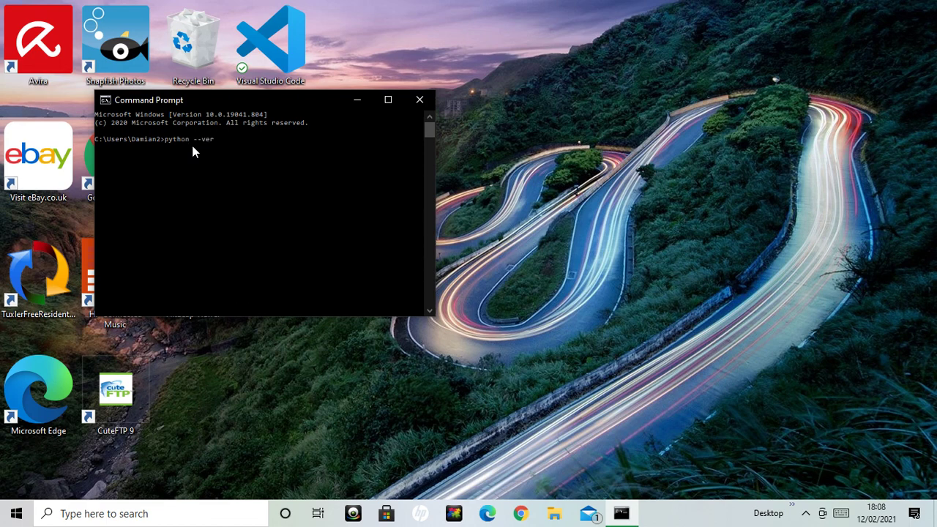
text(sion)
key(Return)
click(419, 99)
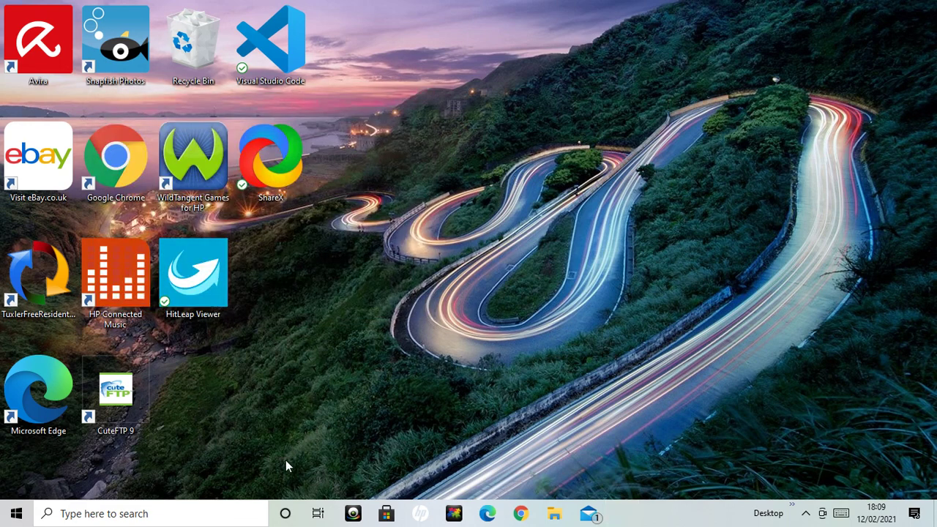
Search Windows for 'control' and launch Control Panel.
click(214, 513)
text(contr)
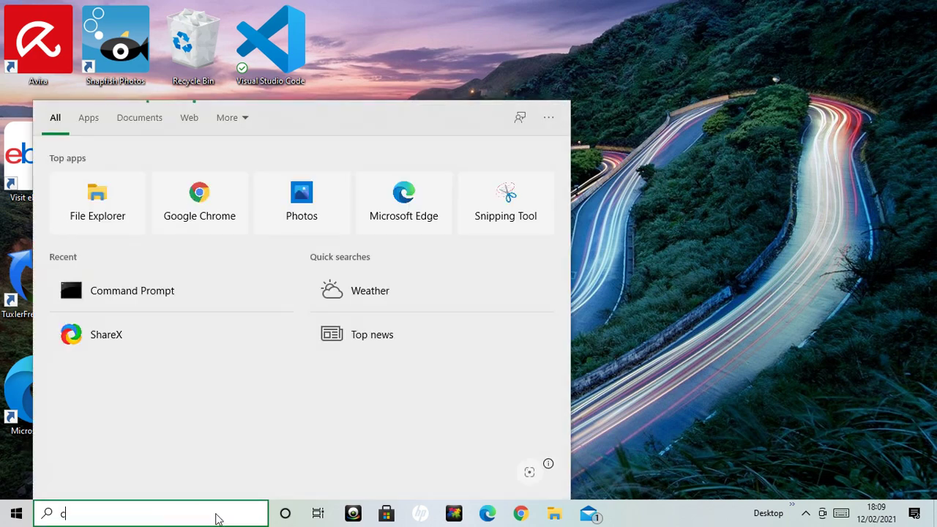
text(ol)
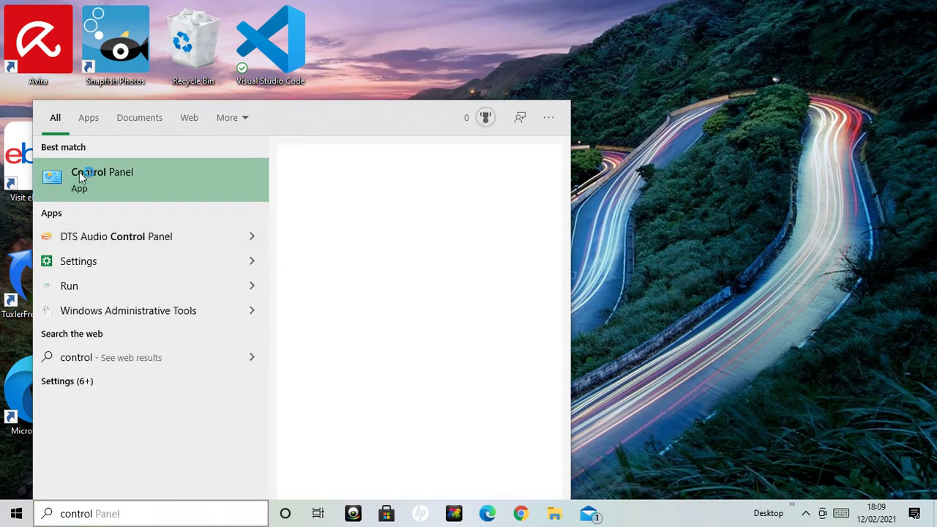
click(79, 172)
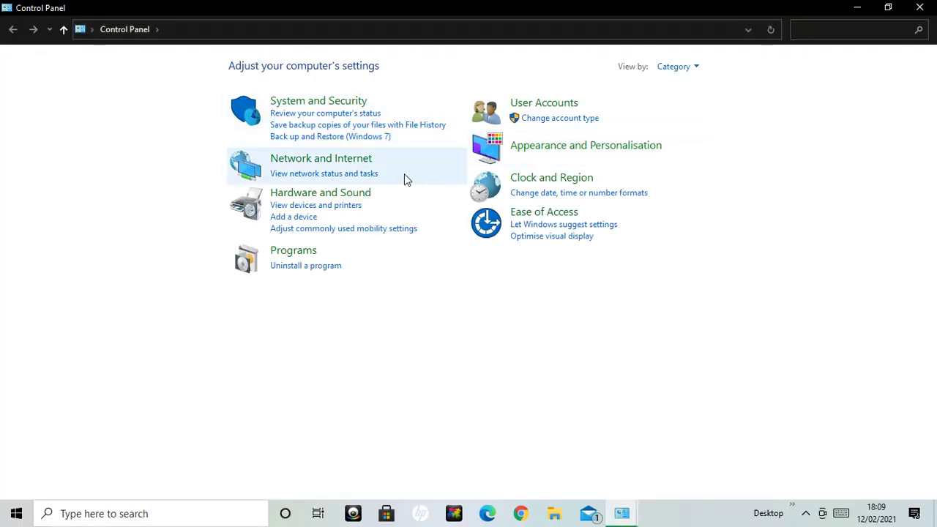
click(328, 266)
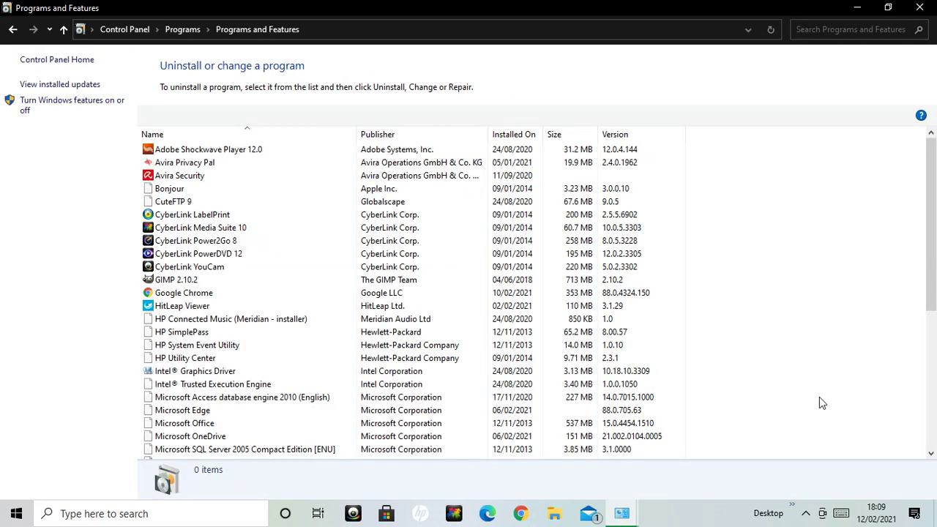
click(931, 453)
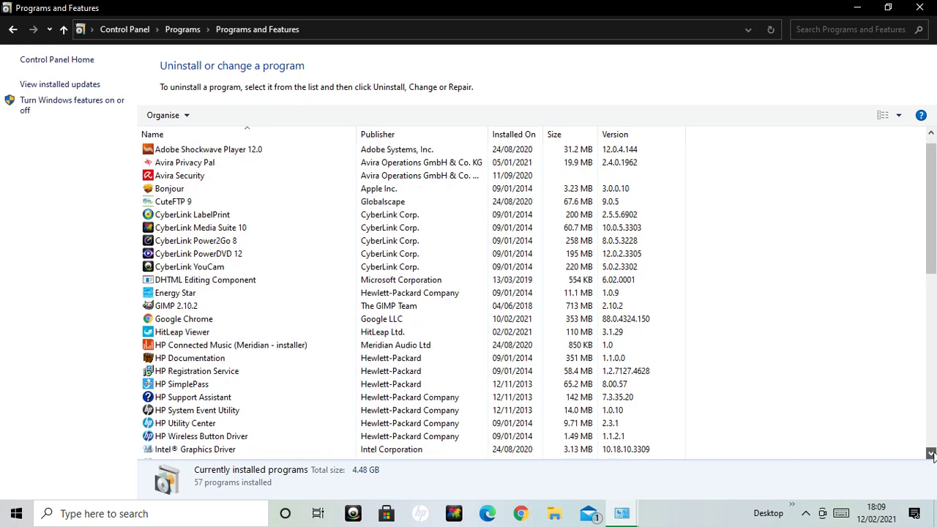
click(931, 453)
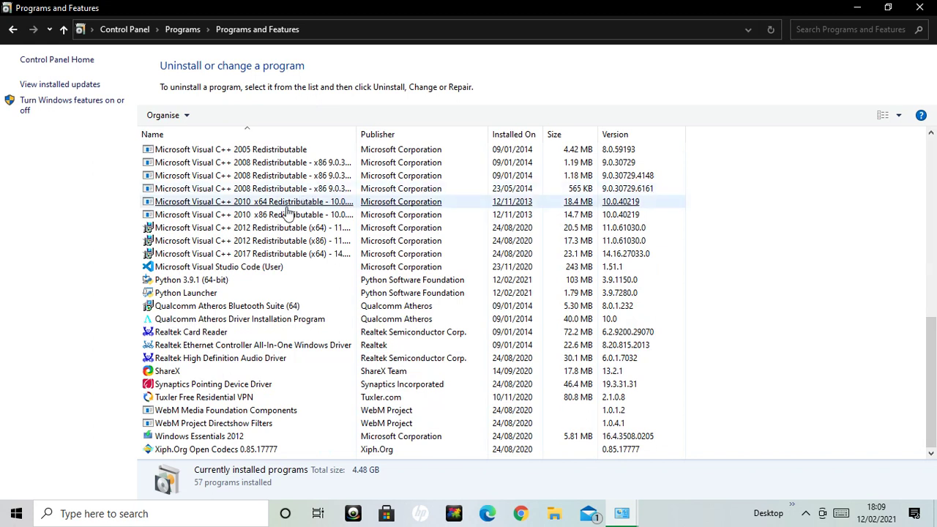
click(252, 268)
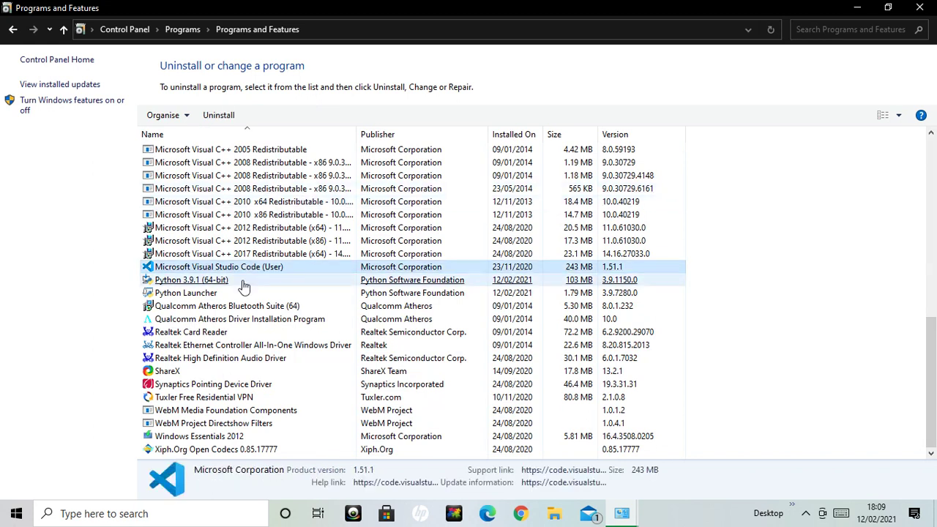
click(245, 280)
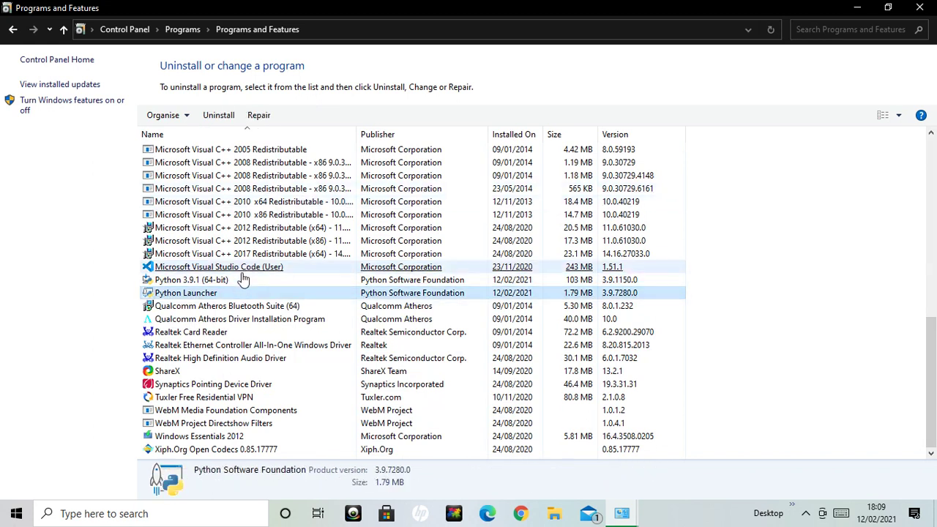
click(919, 299)
mouse_move(930, 330)
mouse_down()
mouse_move(891, 233)
mouse_move(901, 329)
mouse_up()
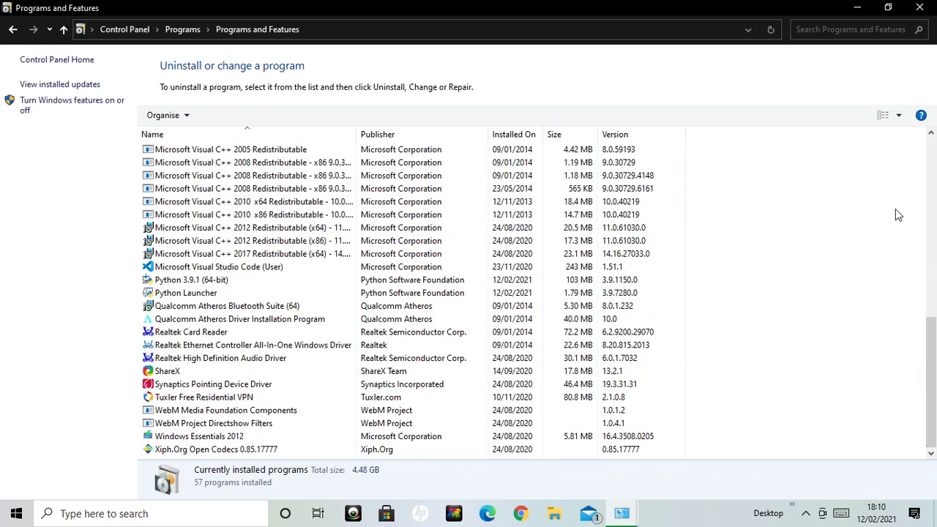
drag(929, 410, 922, 363)
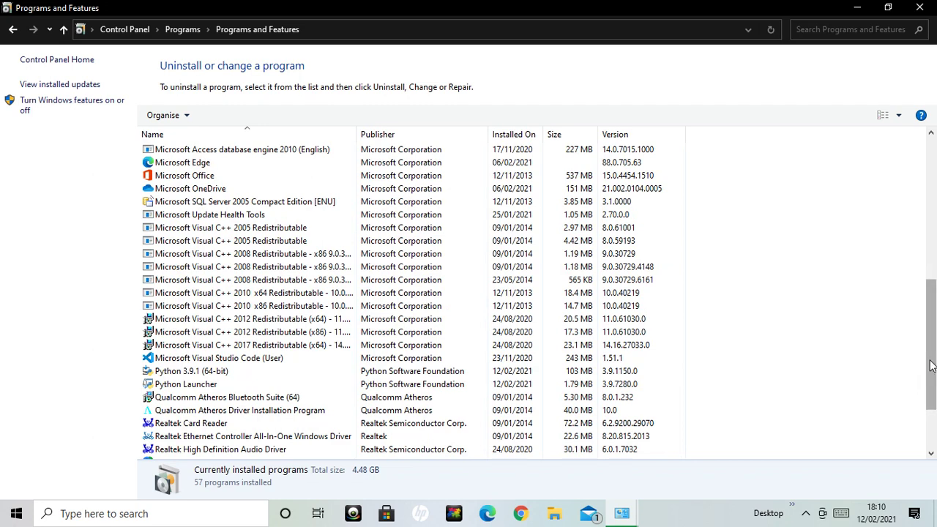
drag(931, 364, 931, 293)
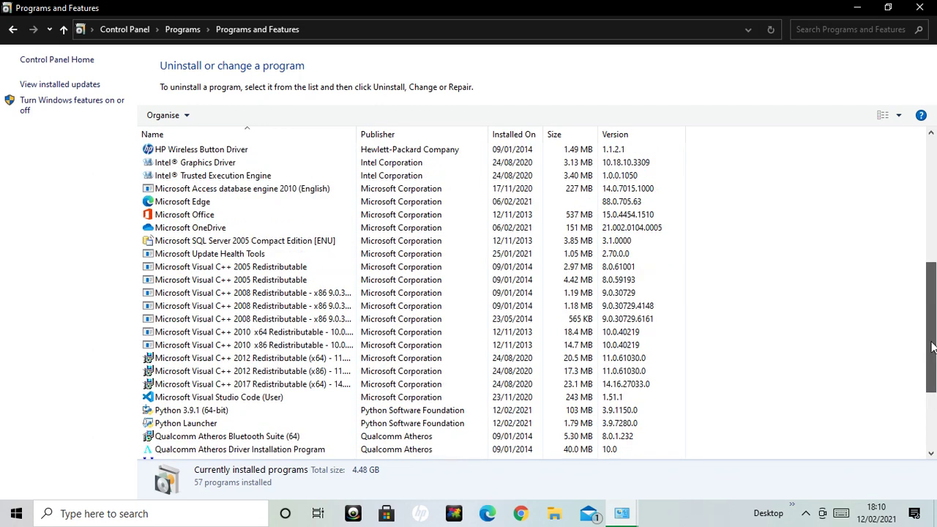
click(919, 7)
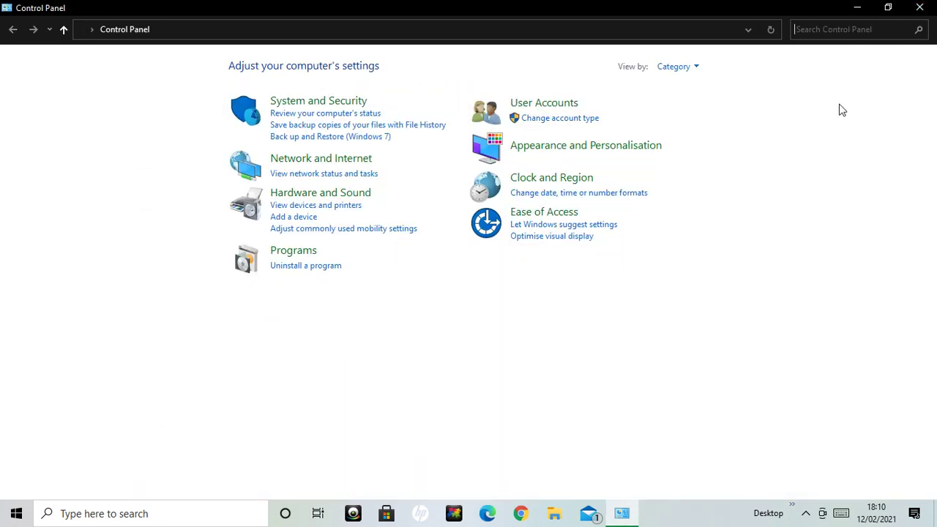
Close Control Panel and search Windows for 'cmd' again.
click(920, 9)
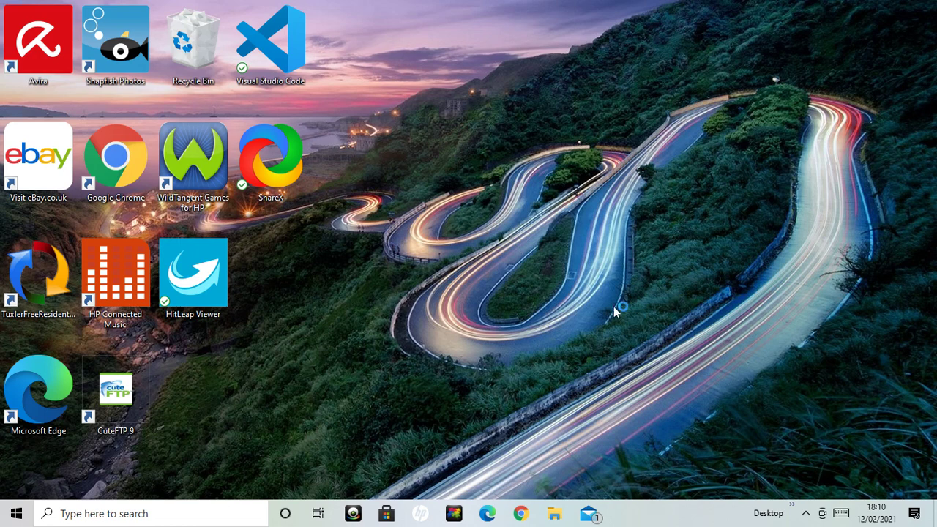
click(161, 514)
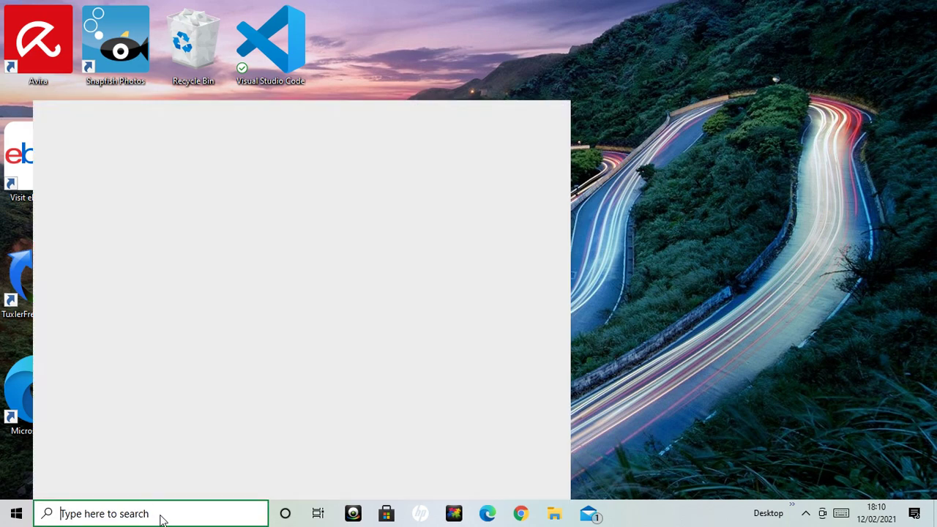
text(c)
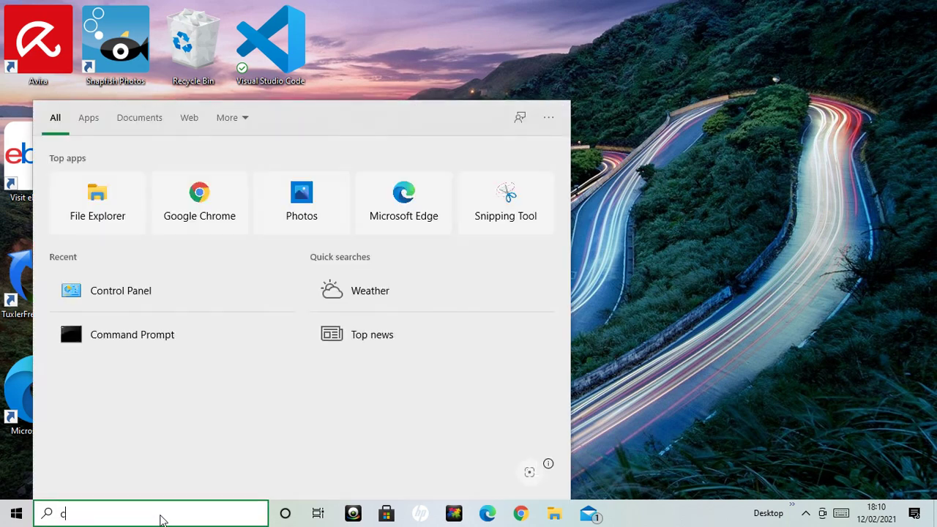
text(md)
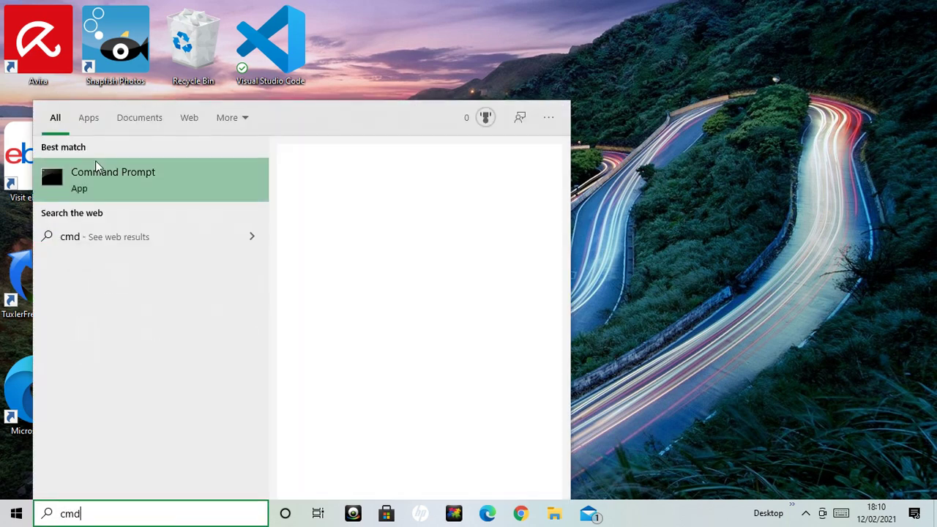
Launch Command Prompt and run python --version, showing Python 3.9.1.
click(100, 170)
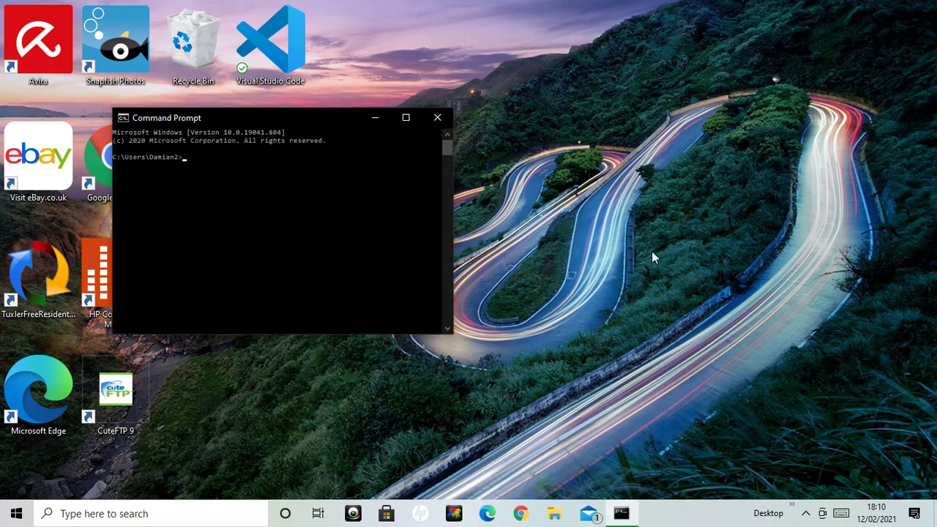
text(p)
text(ython )
text(--version)
key(Return)
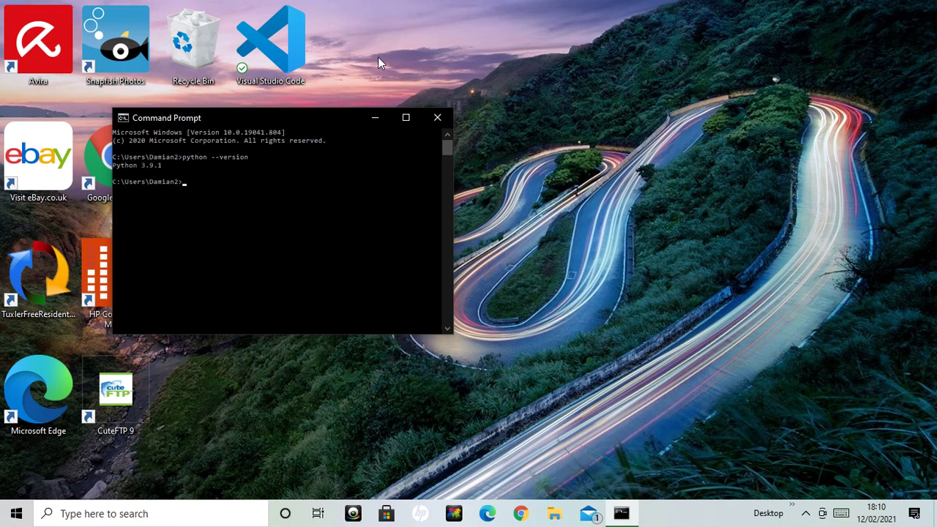